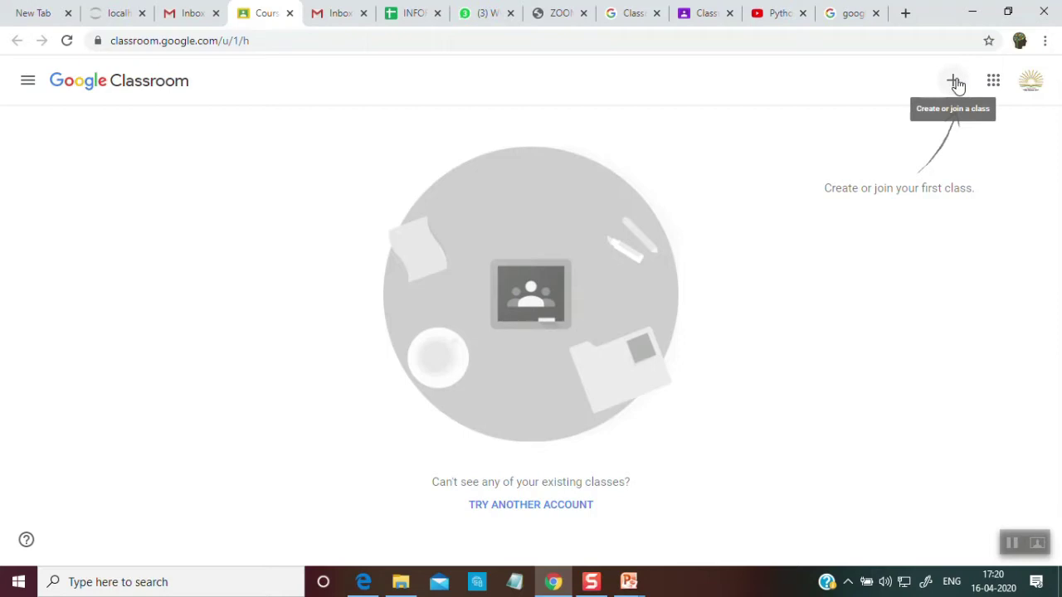
Start creating a new class and accept the notice about not using Classroom at a school or university with students
click(955, 82)
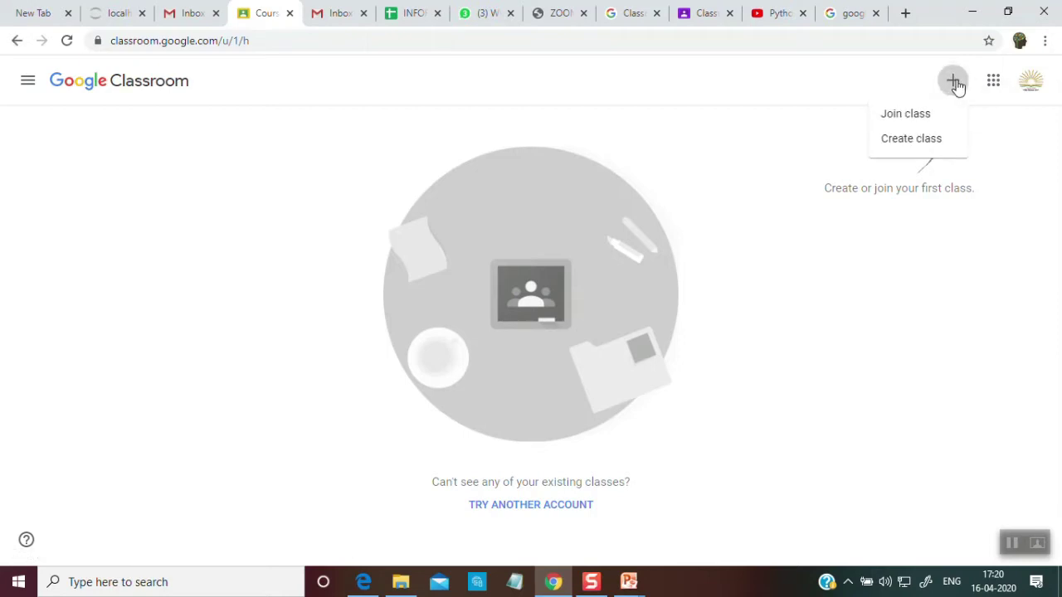
click(920, 143)
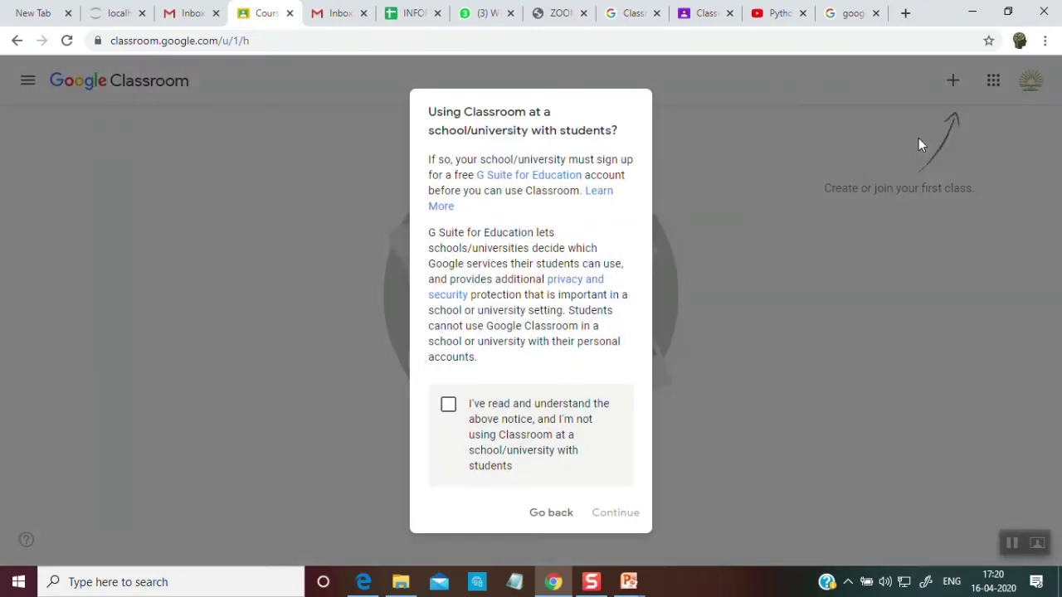
click(448, 404)
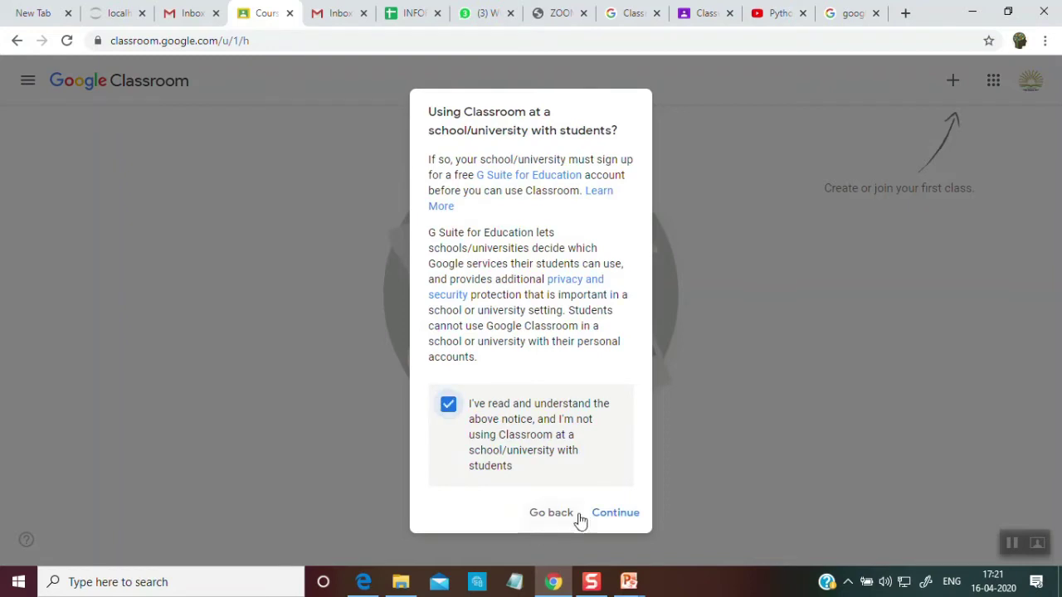
click(602, 514)
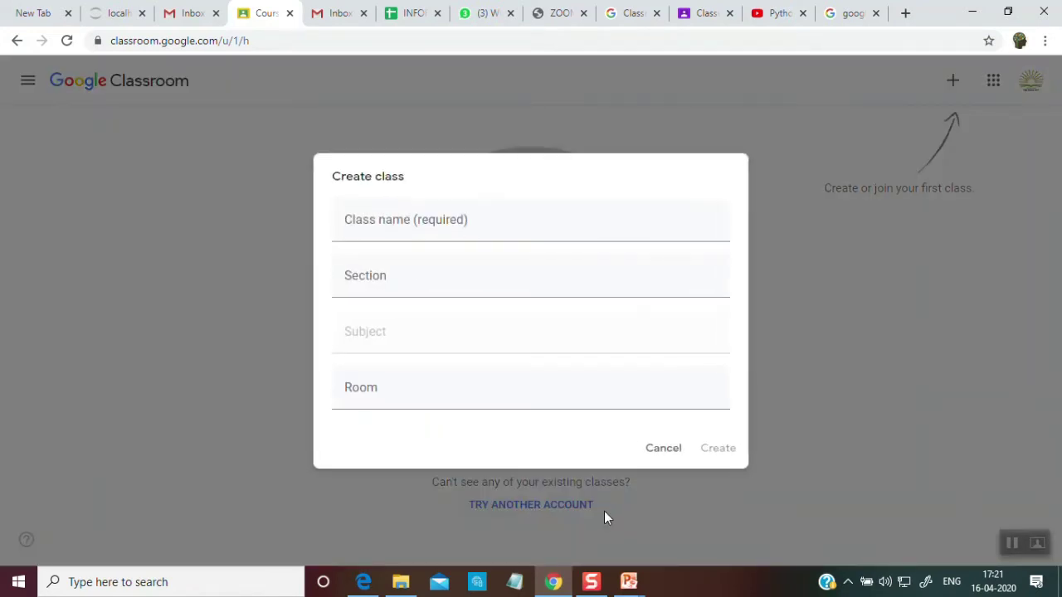
Create the class named Class VI with section B and subject Science, and dismiss the What's new notice
click(431, 222)
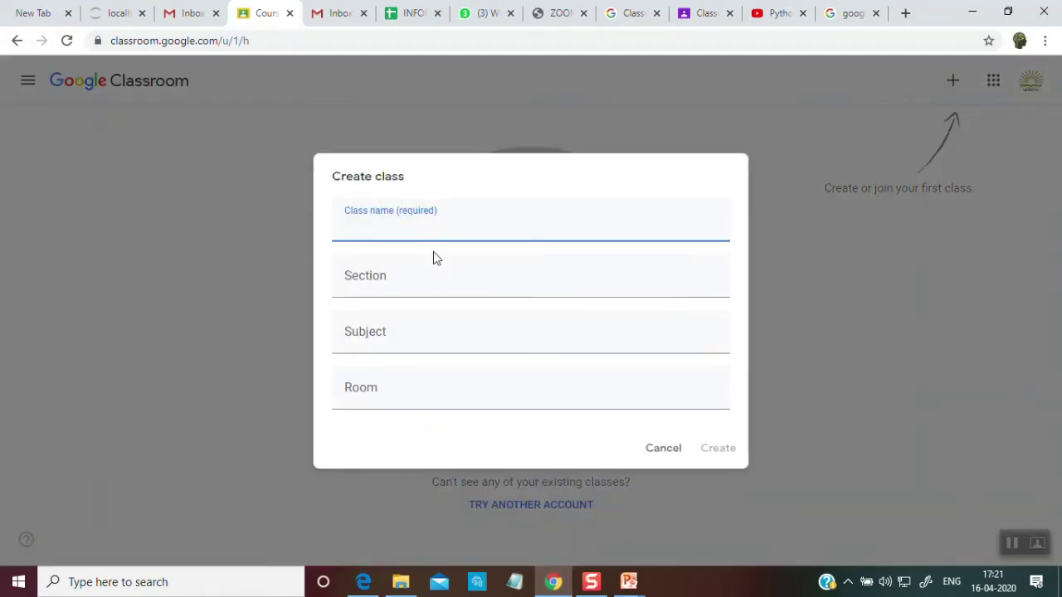
text(Class VI)
click(419, 283)
text(B)
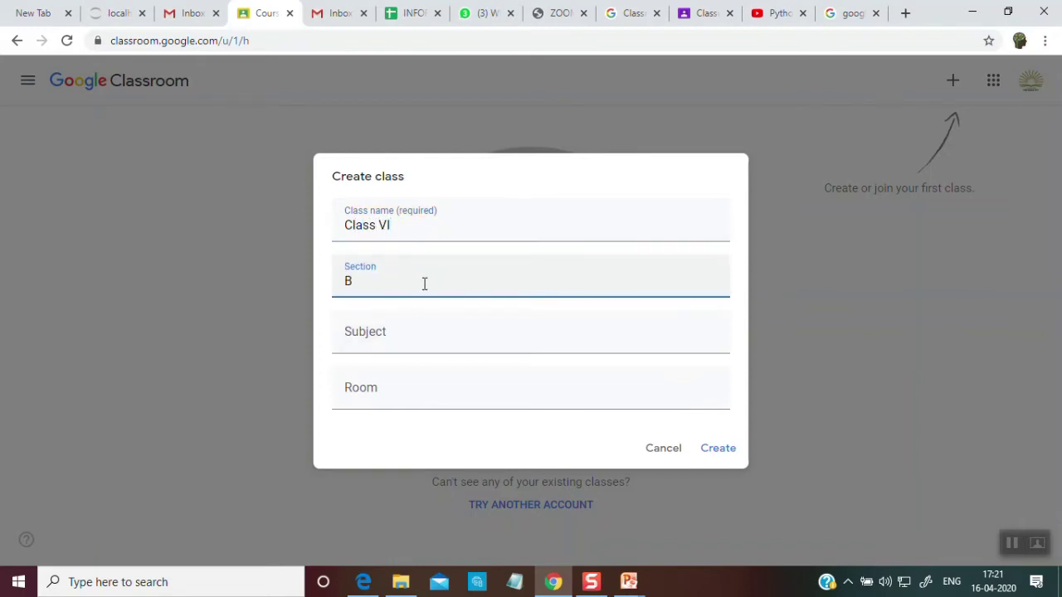
click(417, 343)
text(Sc)
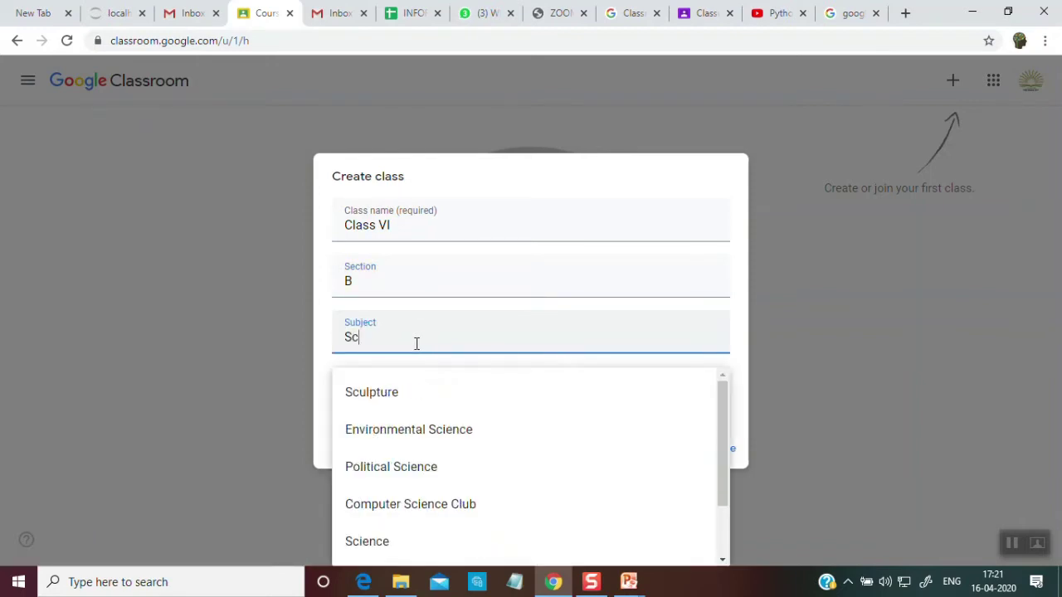
text(ience)
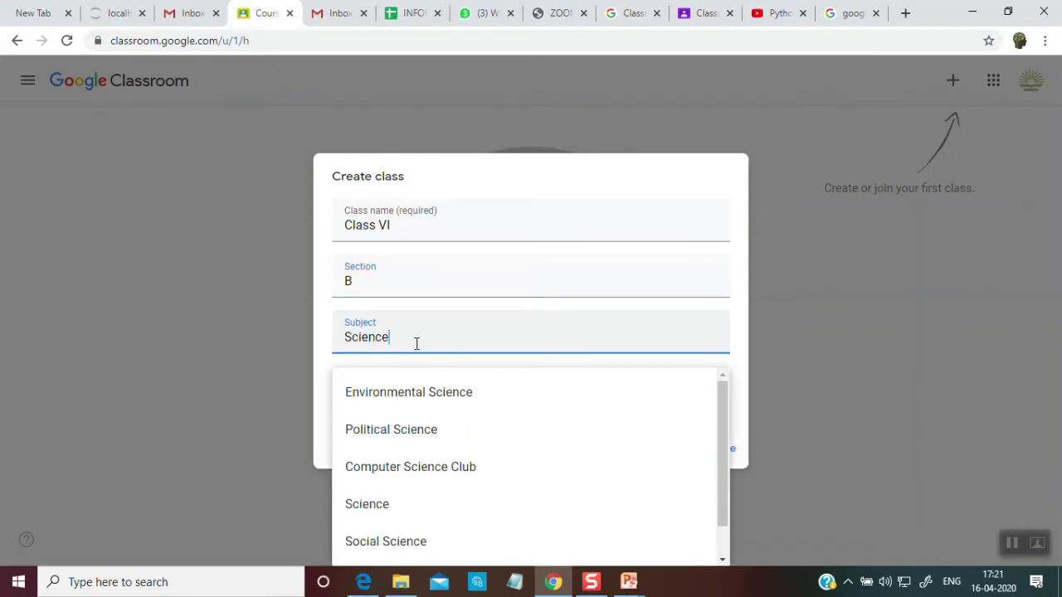
drag(721, 473, 717, 530)
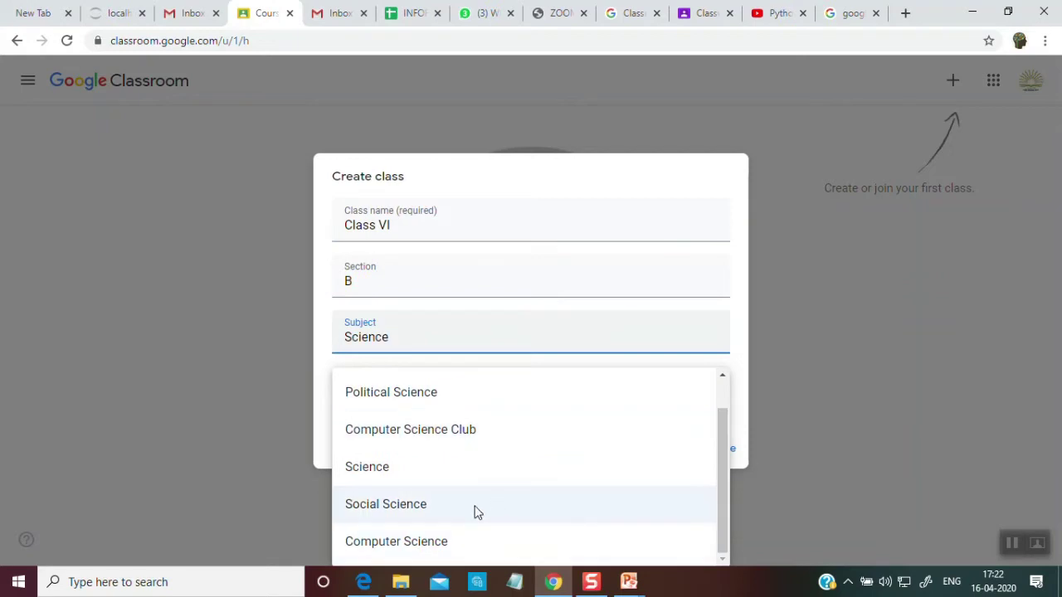
click(378, 479)
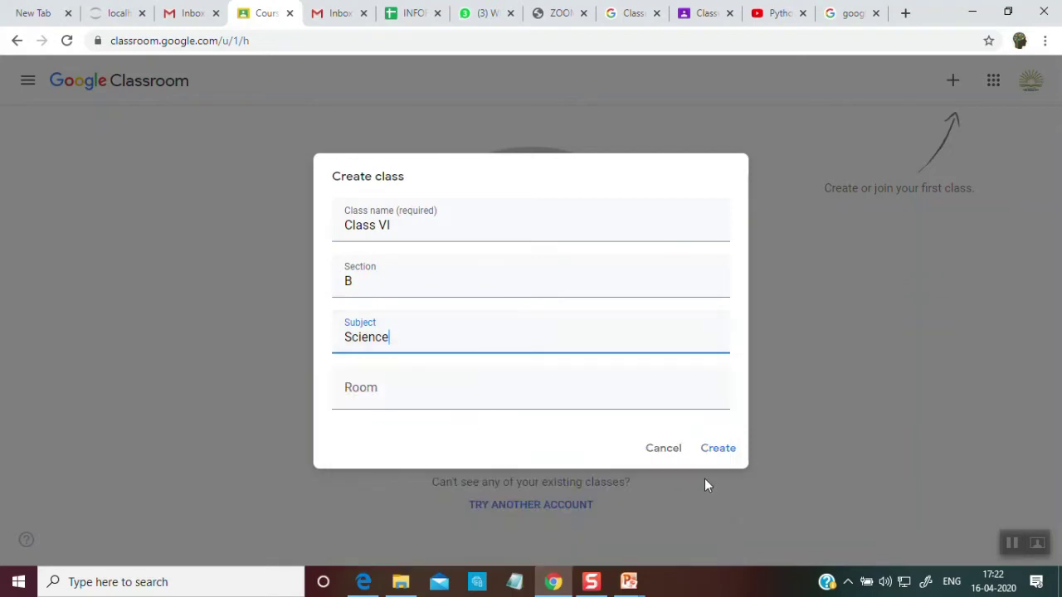
click(718, 449)
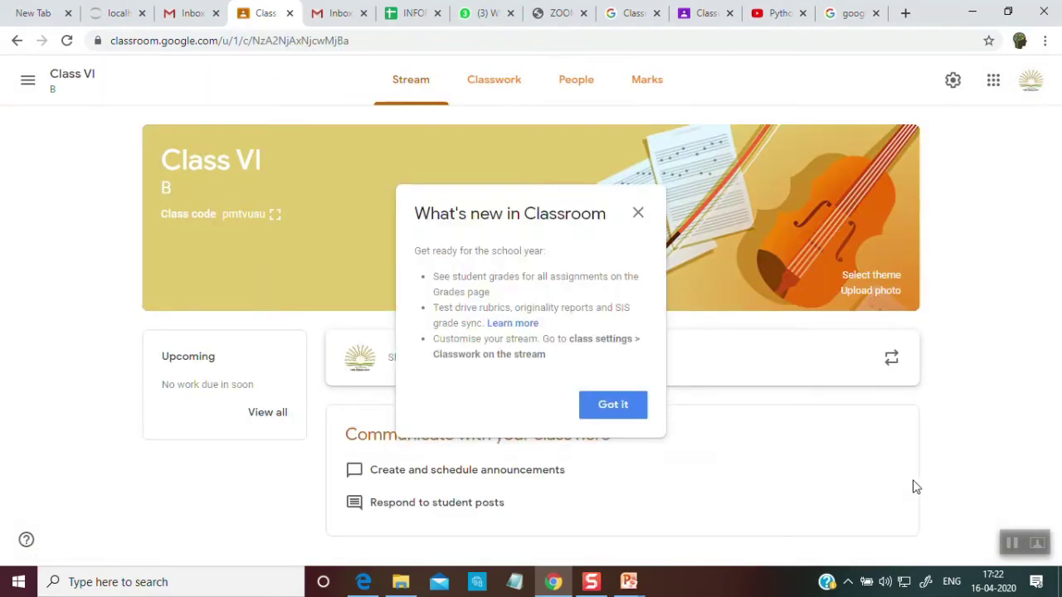
click(631, 413)
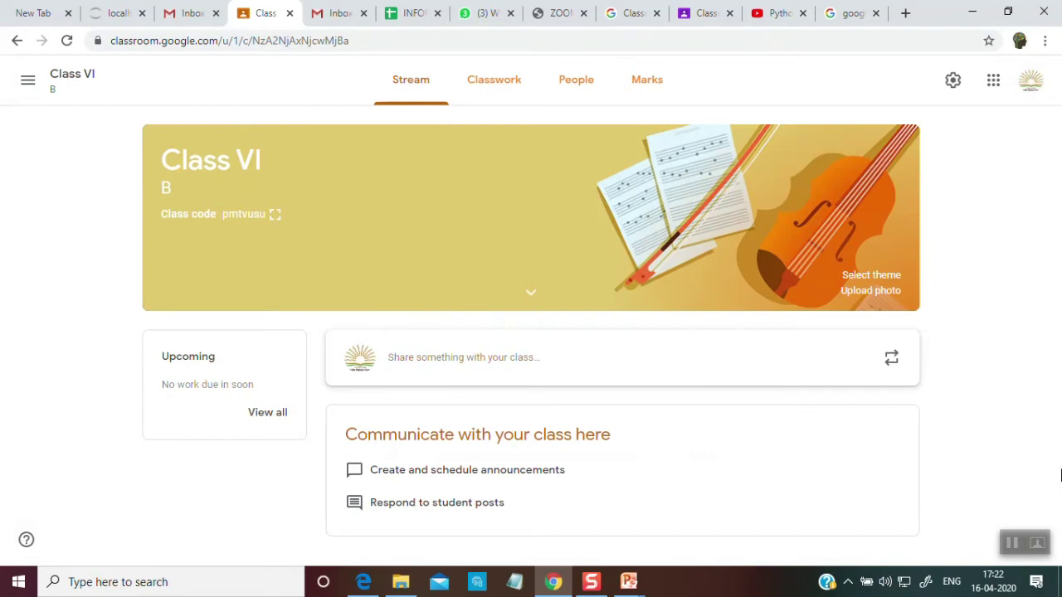
Highlight the class code in the Class VI banner
click(1012, 542)
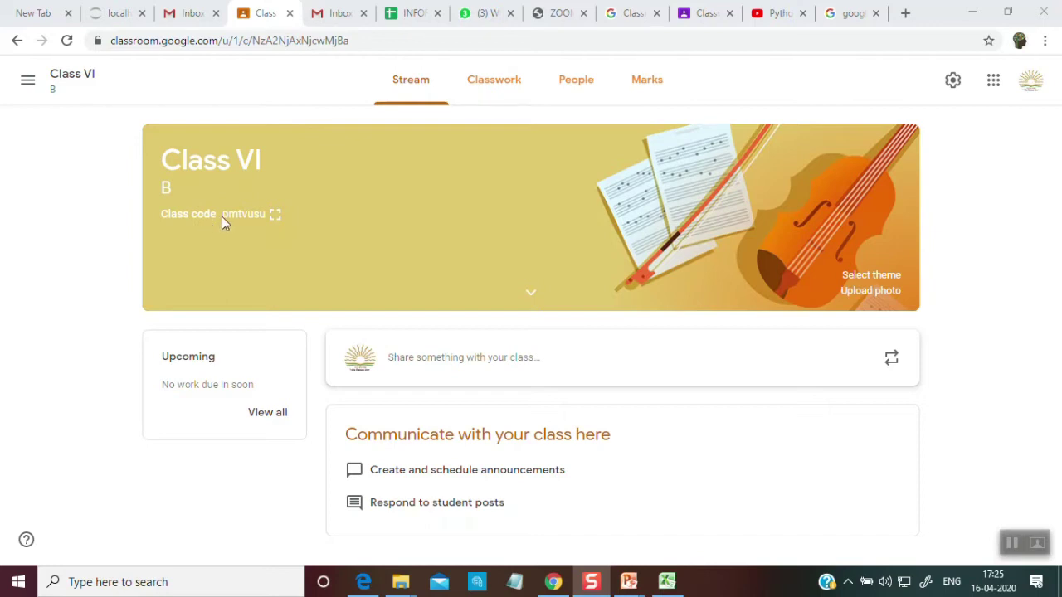
drag(268, 217, 222, 220)
click(221, 219)
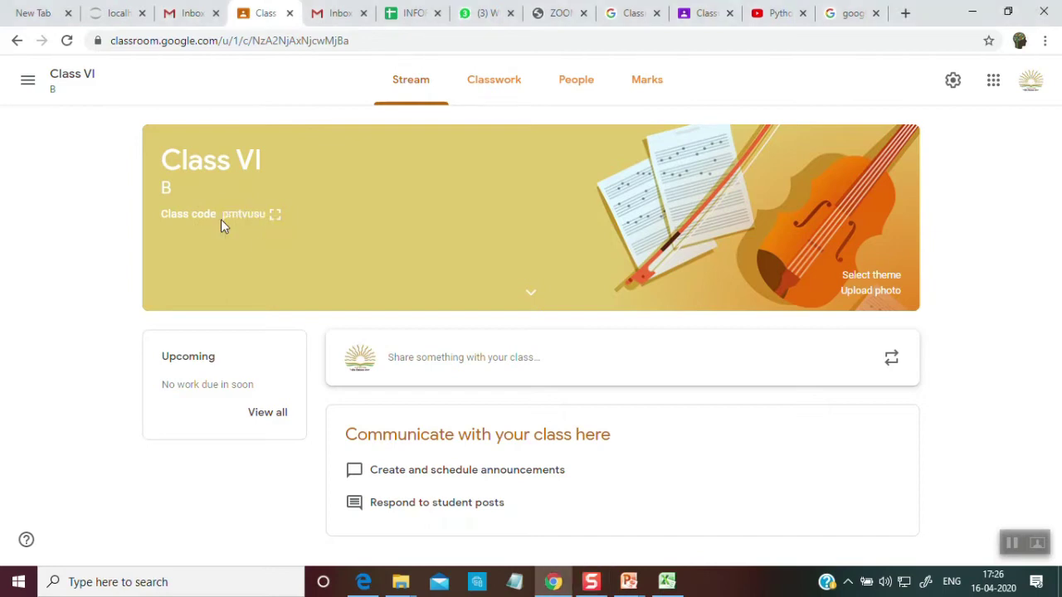
double_click(223, 216)
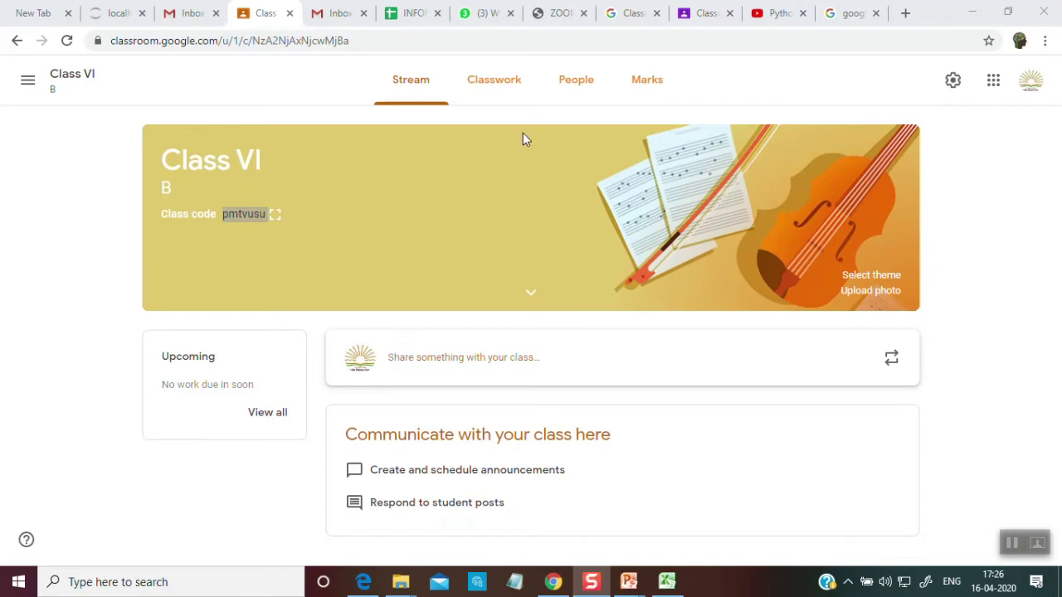
Start a new Material post in the class's classwork and dismiss the notice about posting now or planning ahead
click(496, 88)
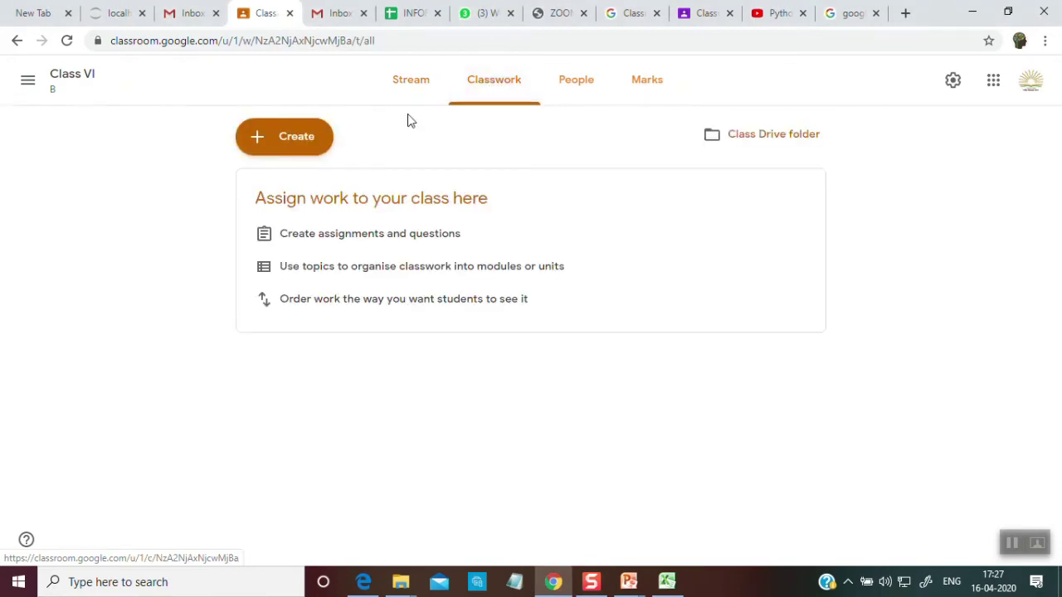
click(278, 150)
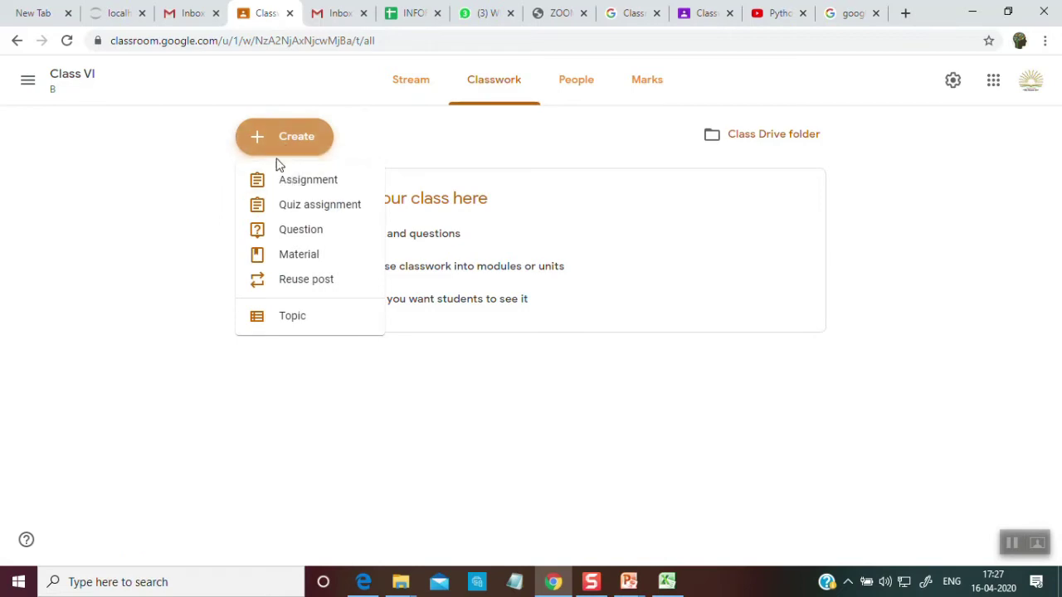
click(300, 258)
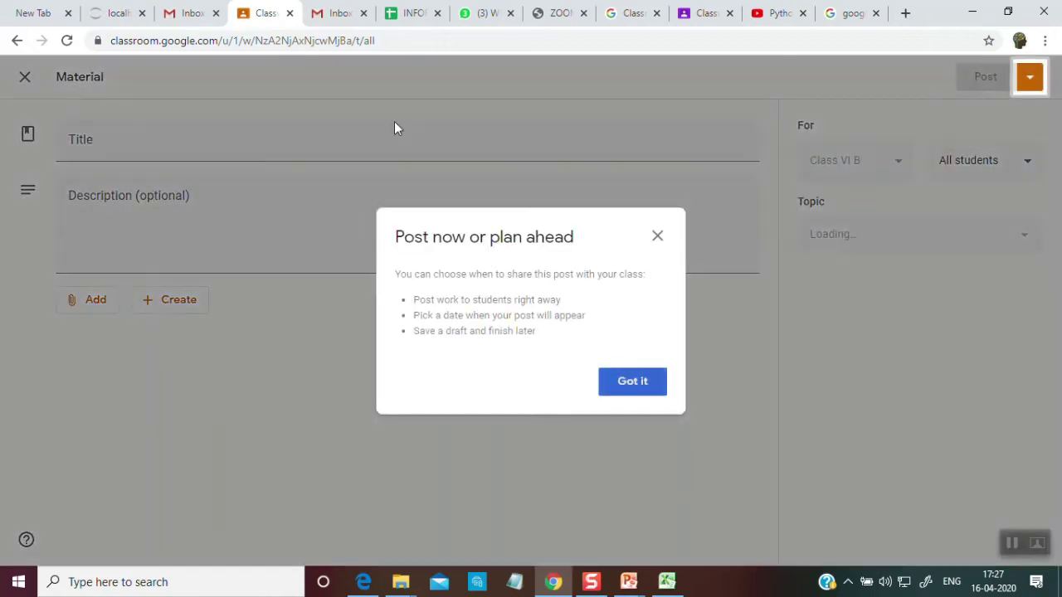
click(657, 237)
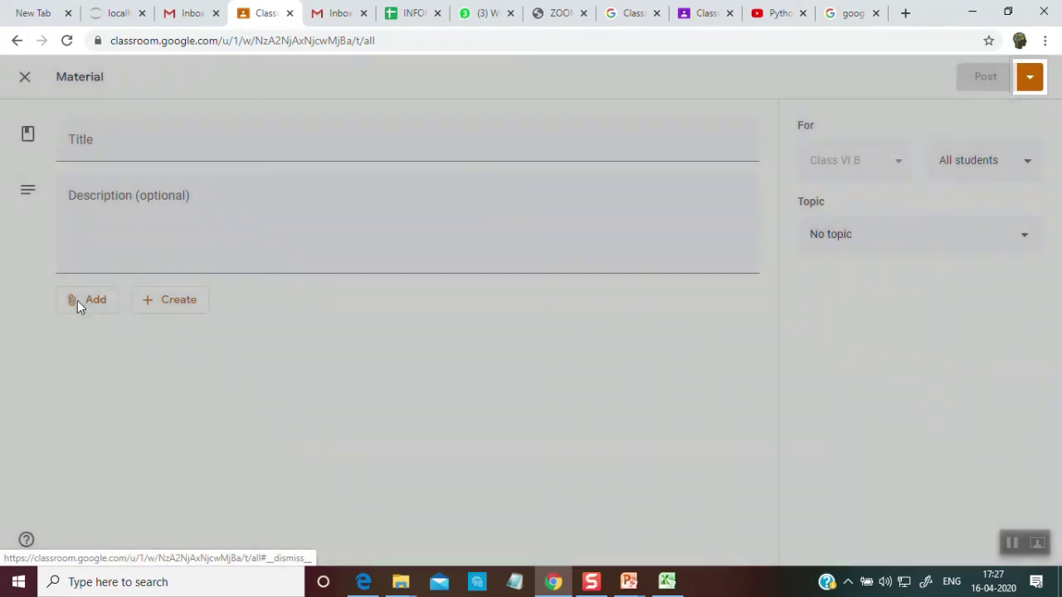
Title the material Chapter 1 and enter Air as its description
click(125, 149)
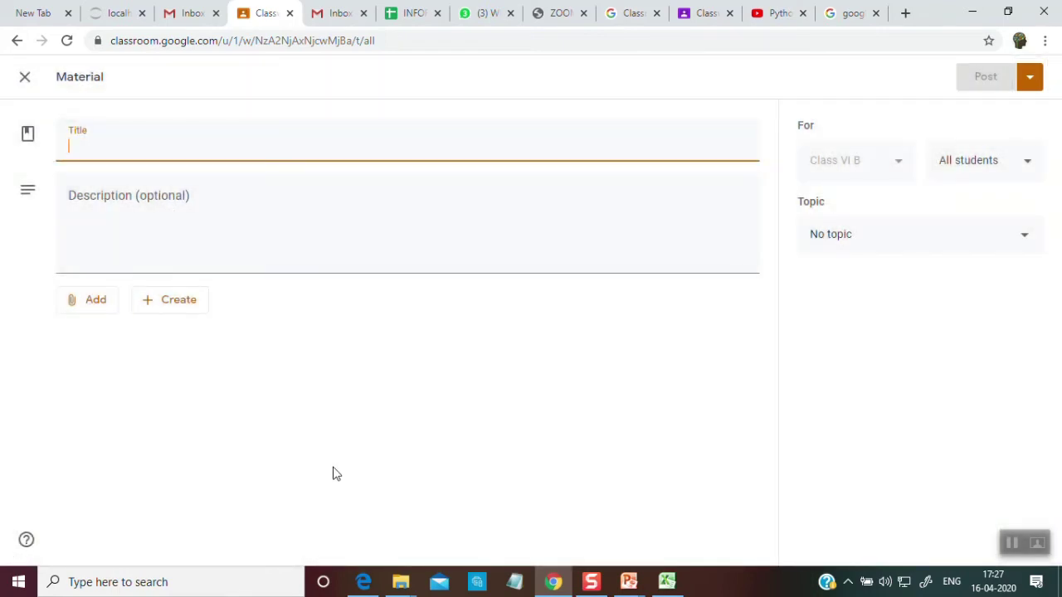
text(Chapter 1)
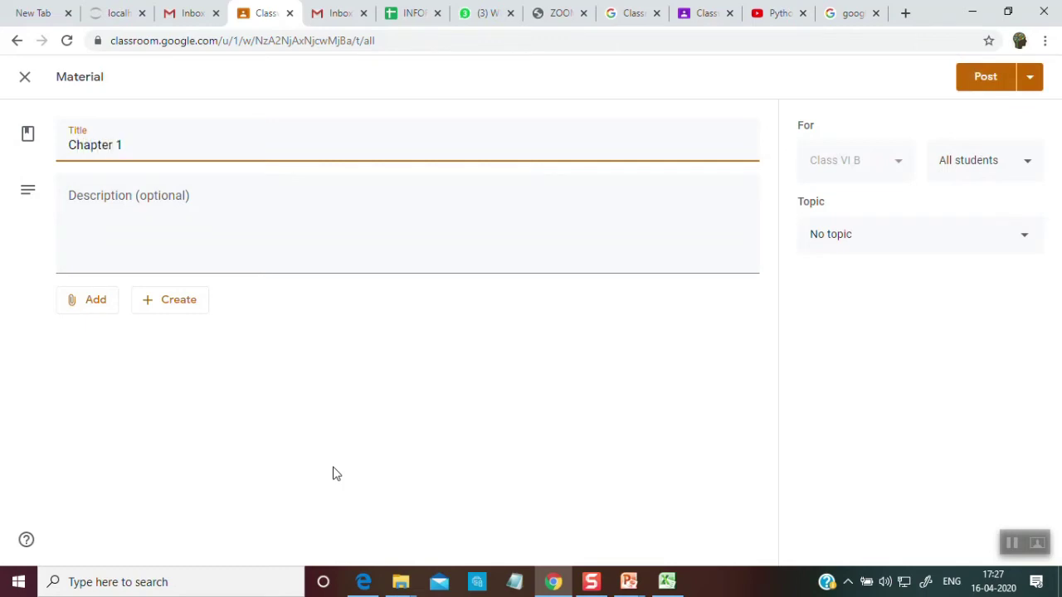
click(142, 209)
text(A)
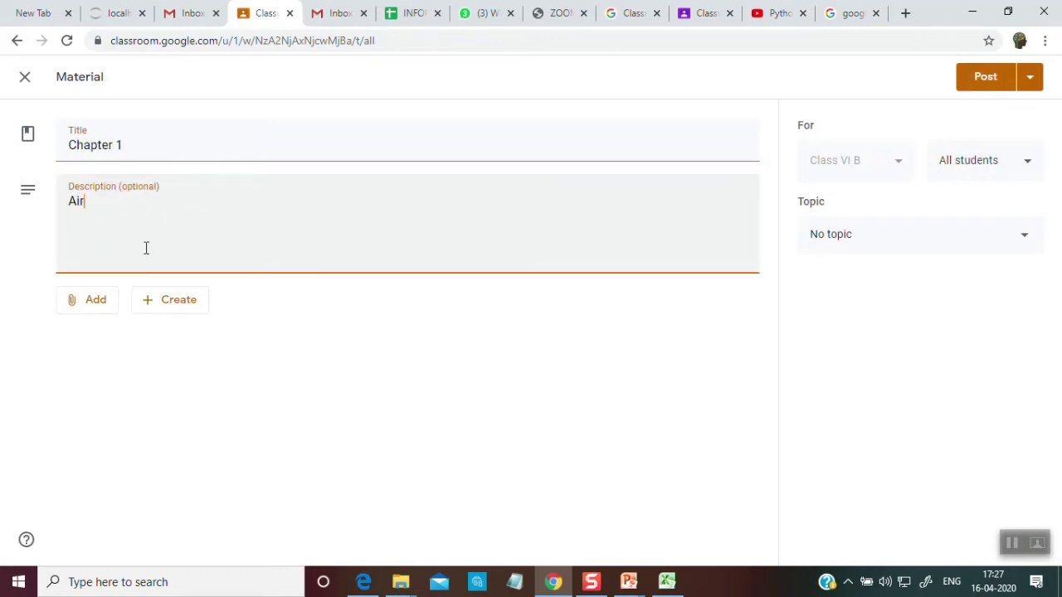
text(ir)
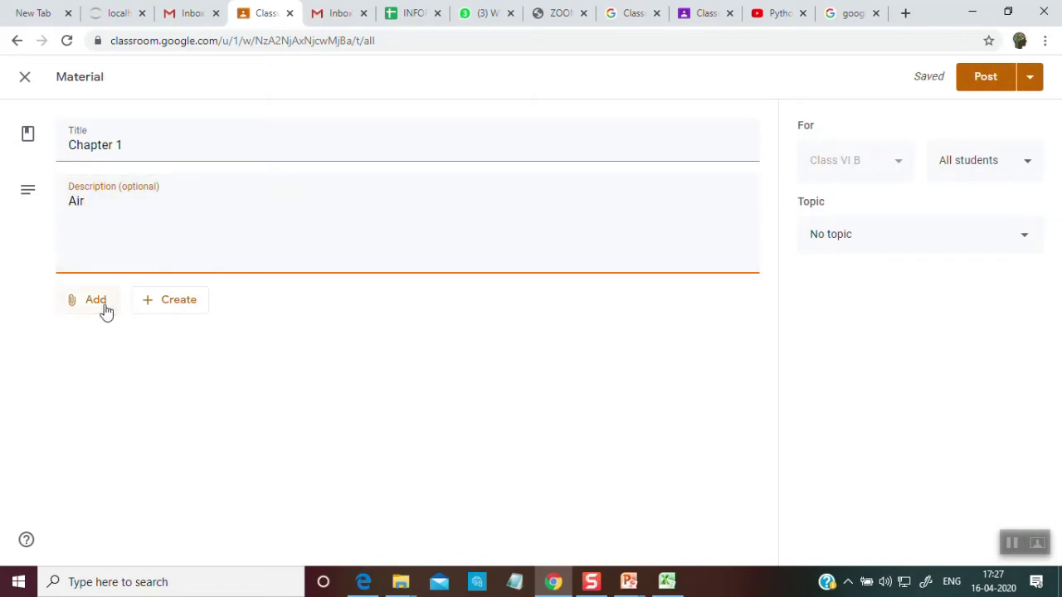
Search YouTube for "air" and attach the video Air - All I Need to the material
click(104, 305)
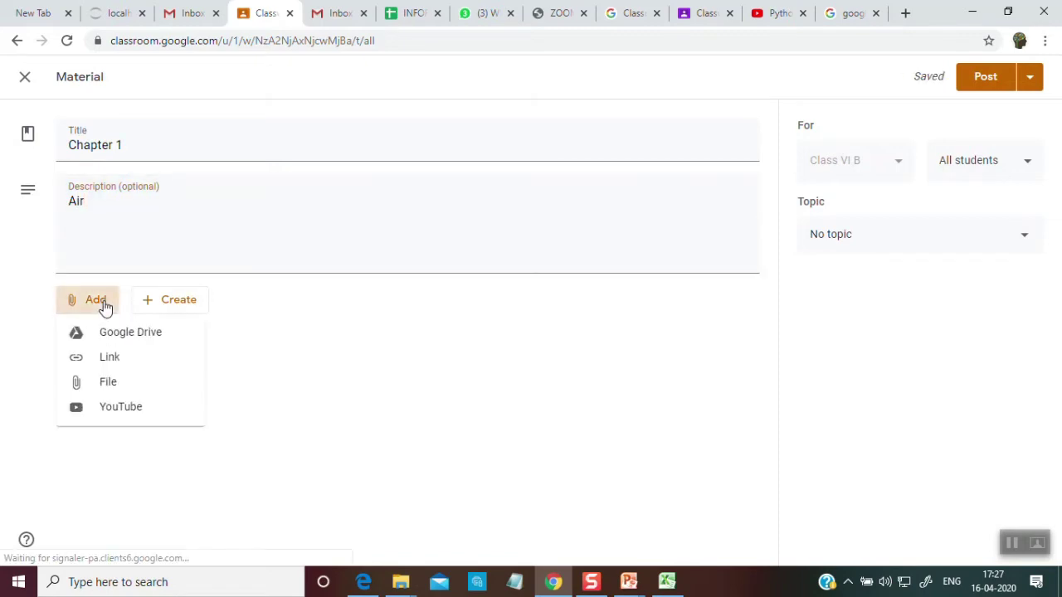
click(134, 408)
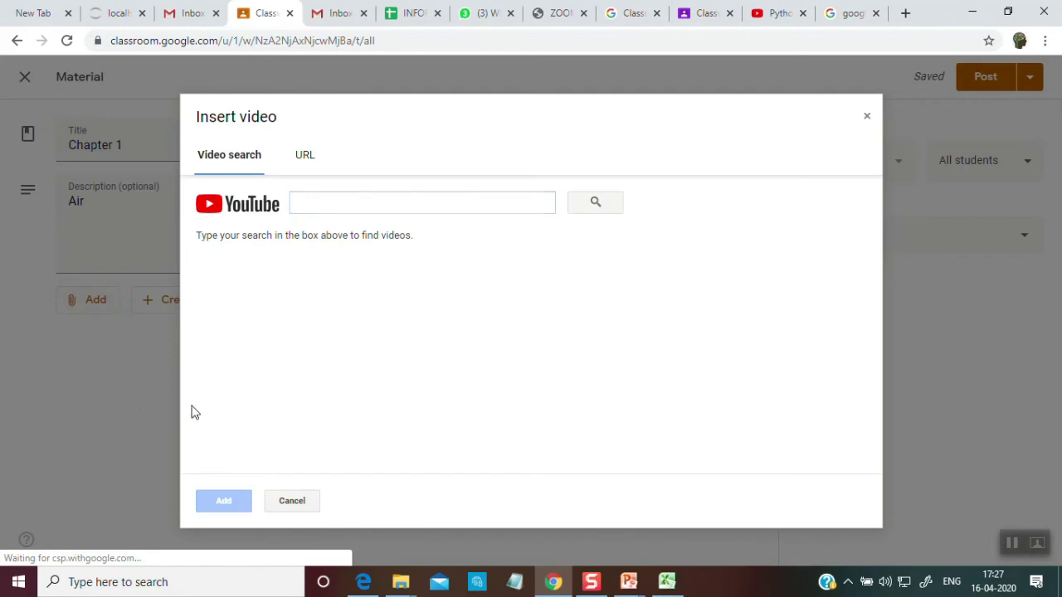
click(304, 157)
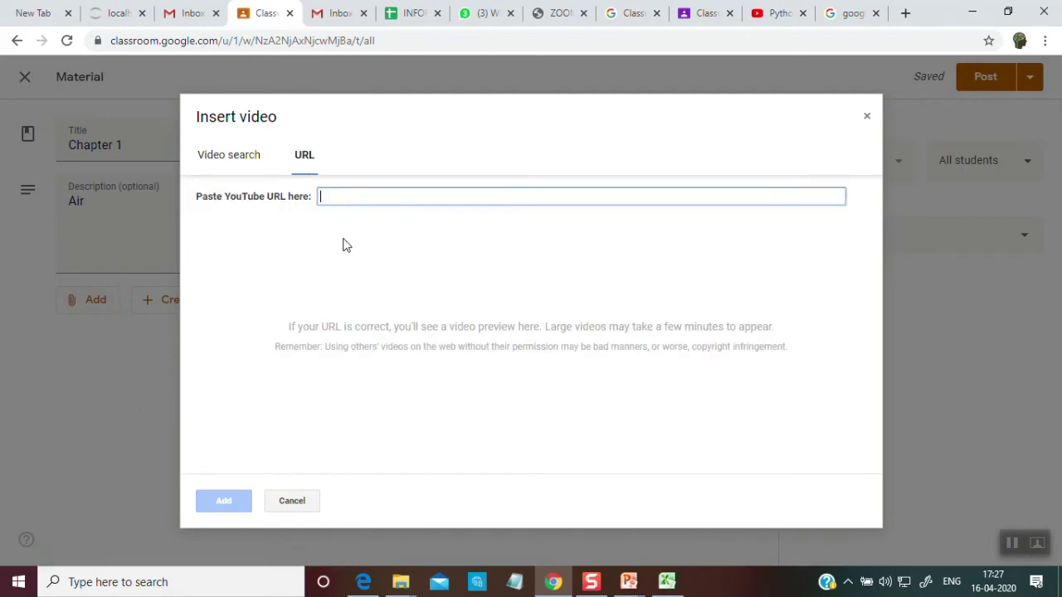
click(240, 164)
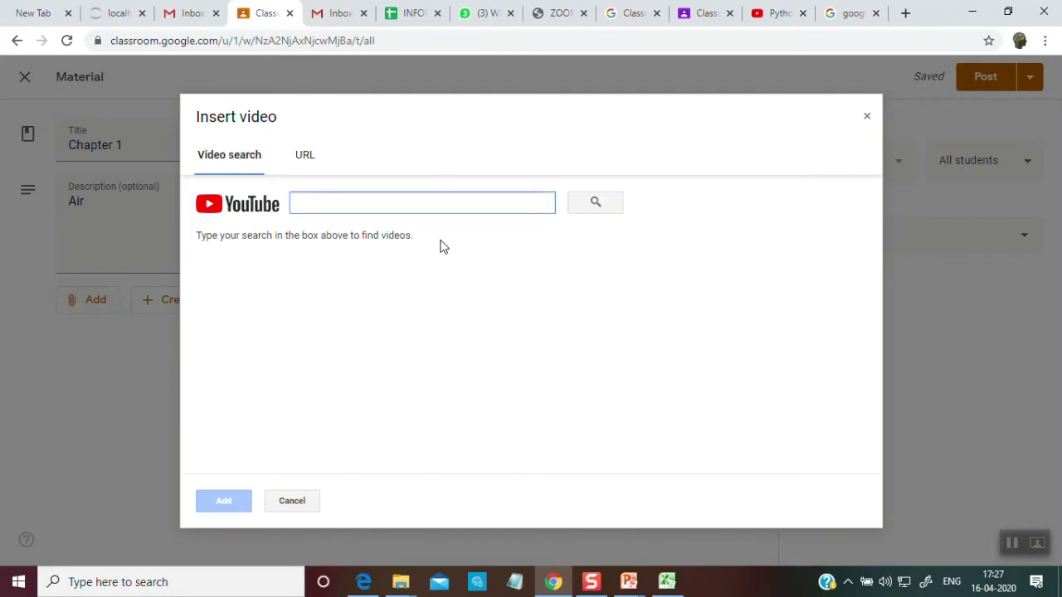
text(air)
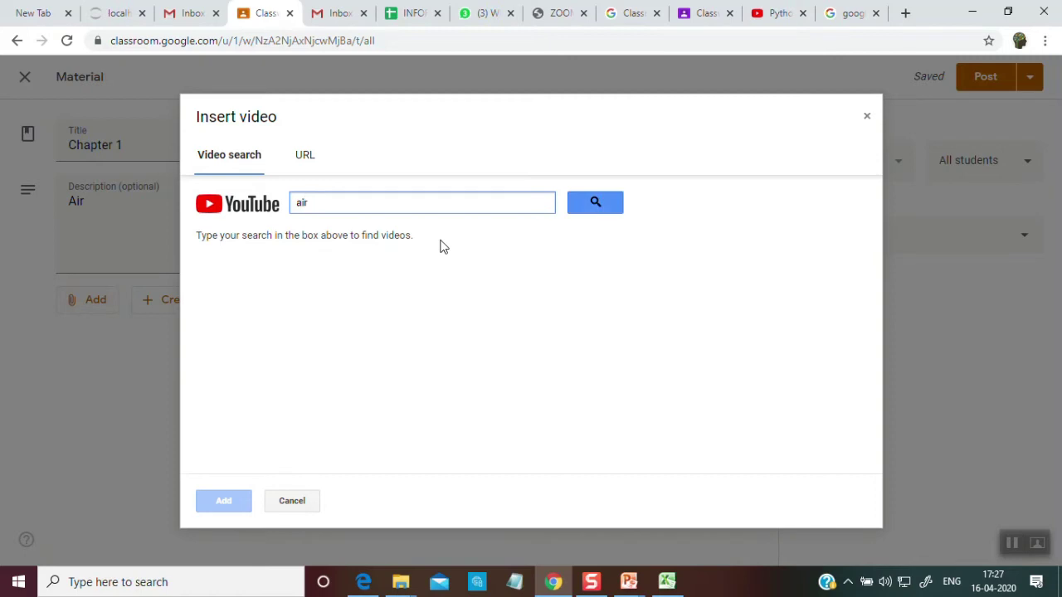
key(Return)
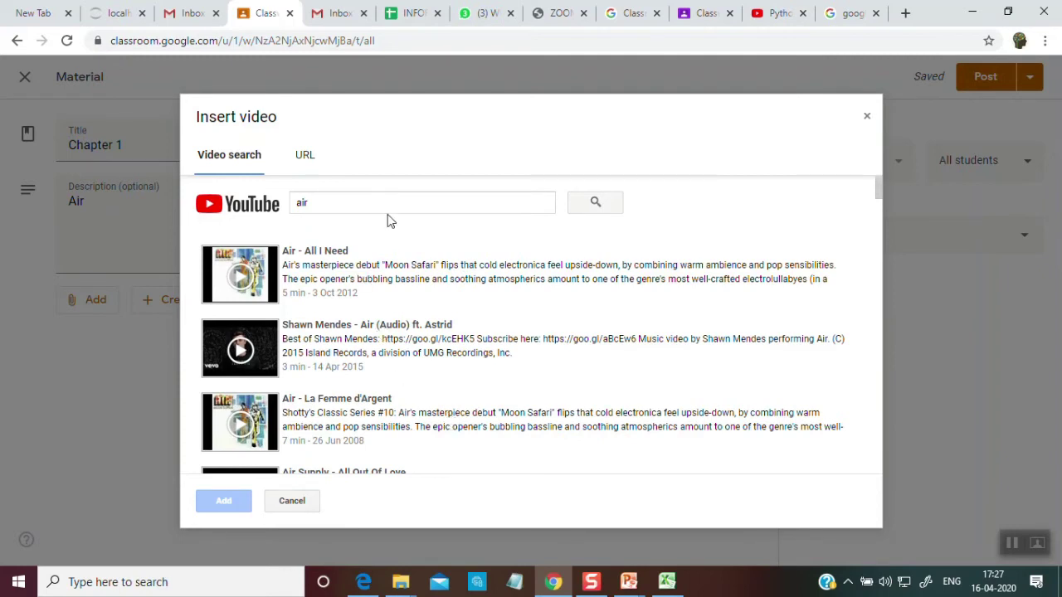
click(311, 260)
click(244, 502)
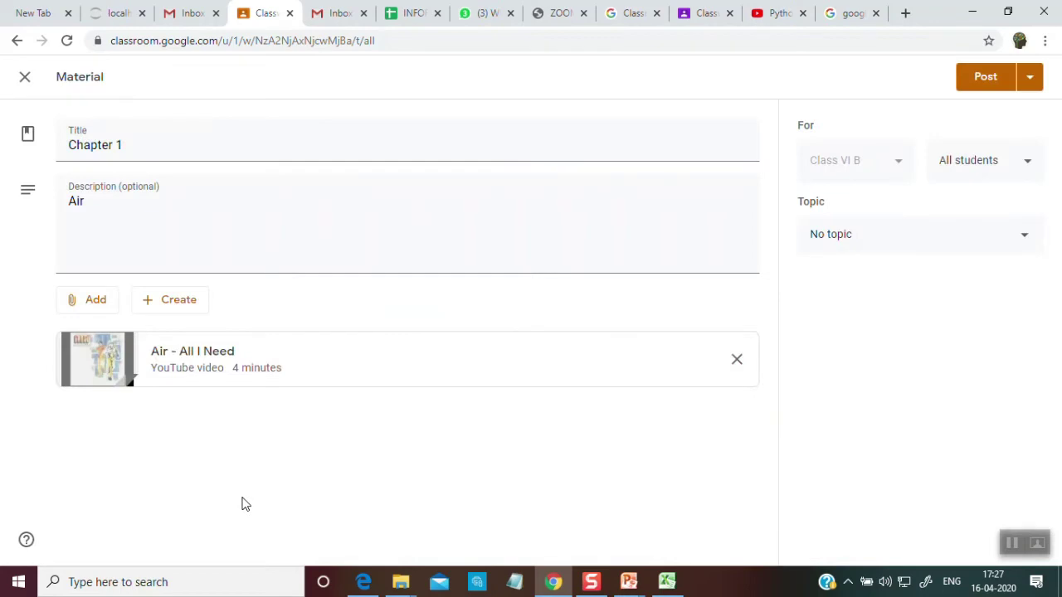
Upload the file 25_Circular_2020 (1).pdf from the Downloads folder as an attachment to the material
click(94, 299)
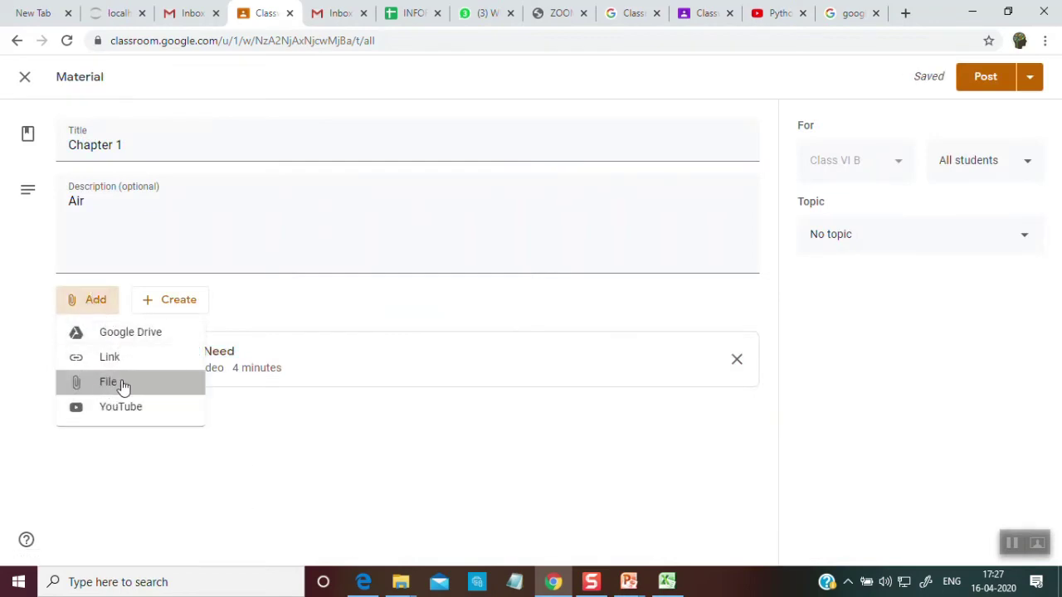
click(116, 383)
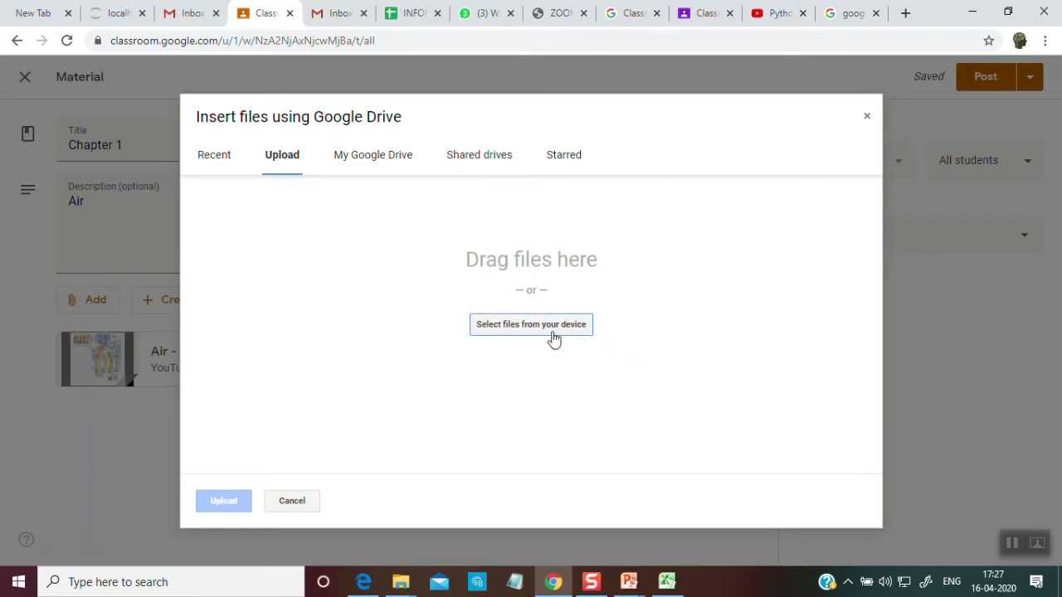
click(555, 339)
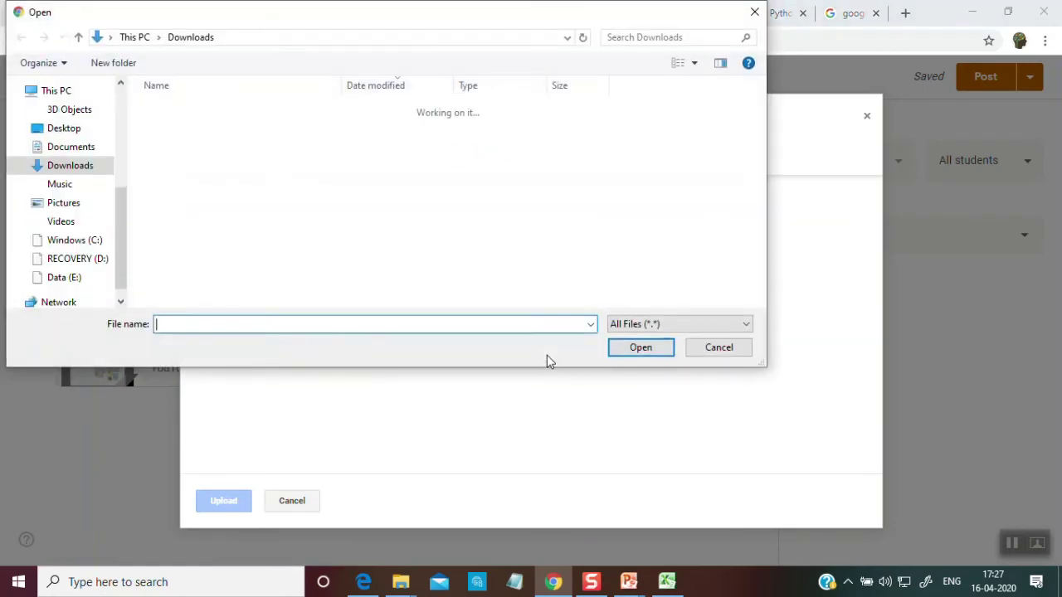
click(224, 240)
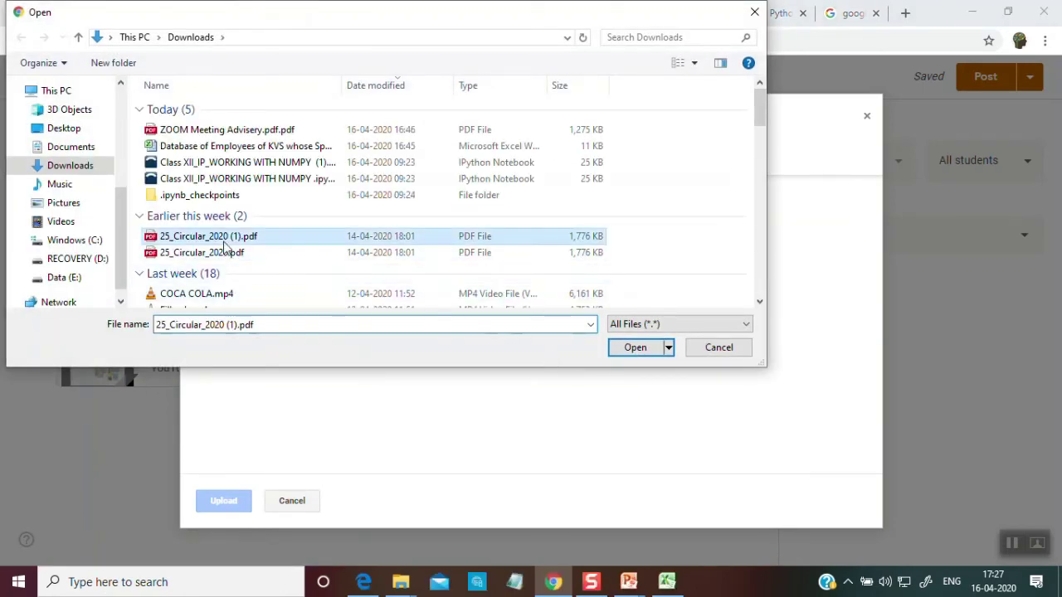
double_click(223, 243)
click(233, 504)
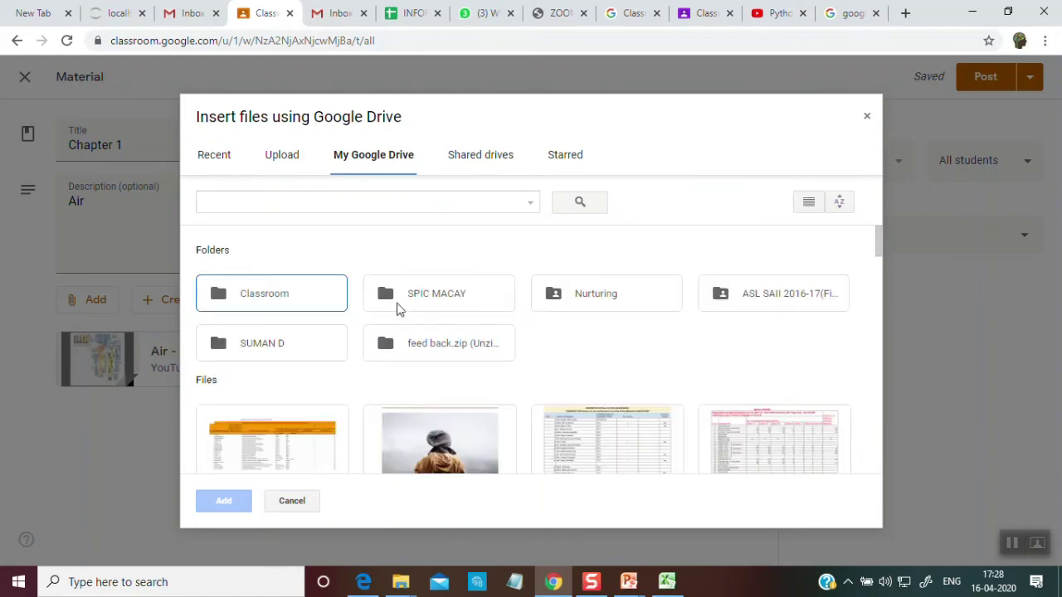
Attach the Google Sheet CONSENT FOR Hon'ble Prime Minister CARES FUND from My Google Drive and post the Chapter 1 material
scroll(636, 467, down, 2)
double_click(628, 458)
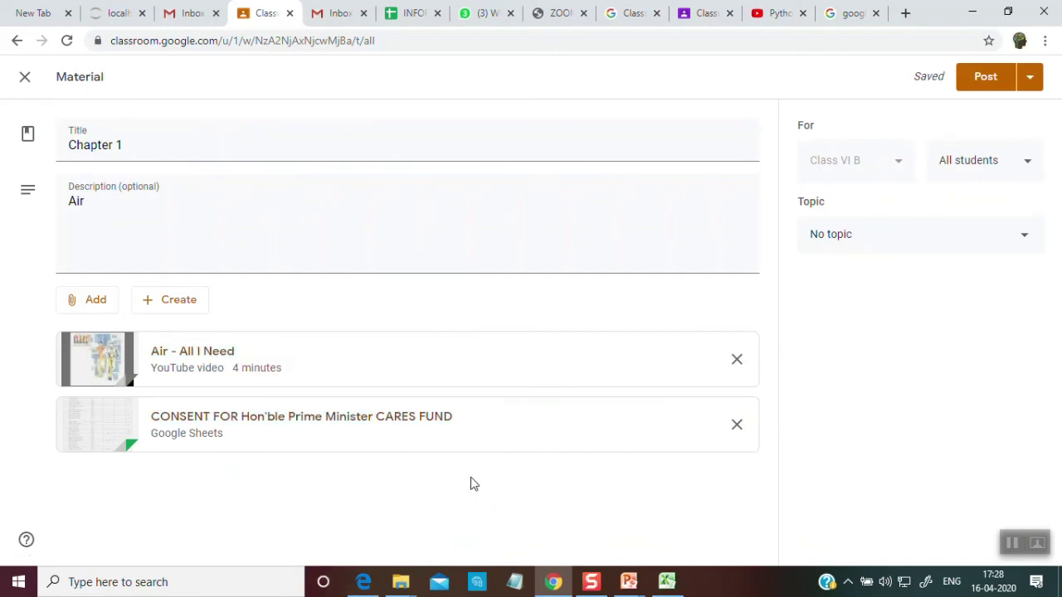
click(986, 84)
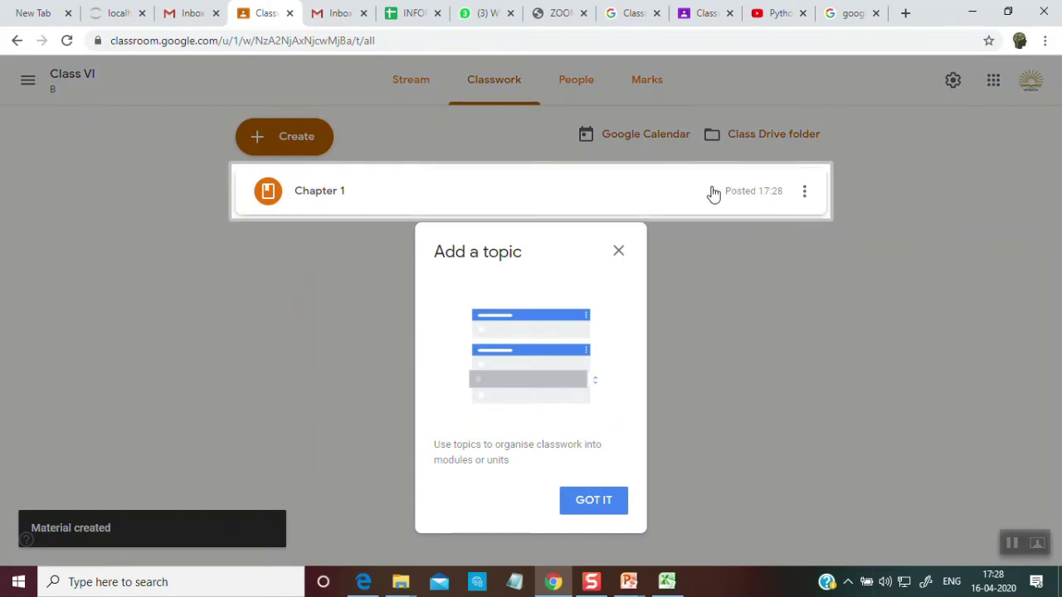
click(616, 253)
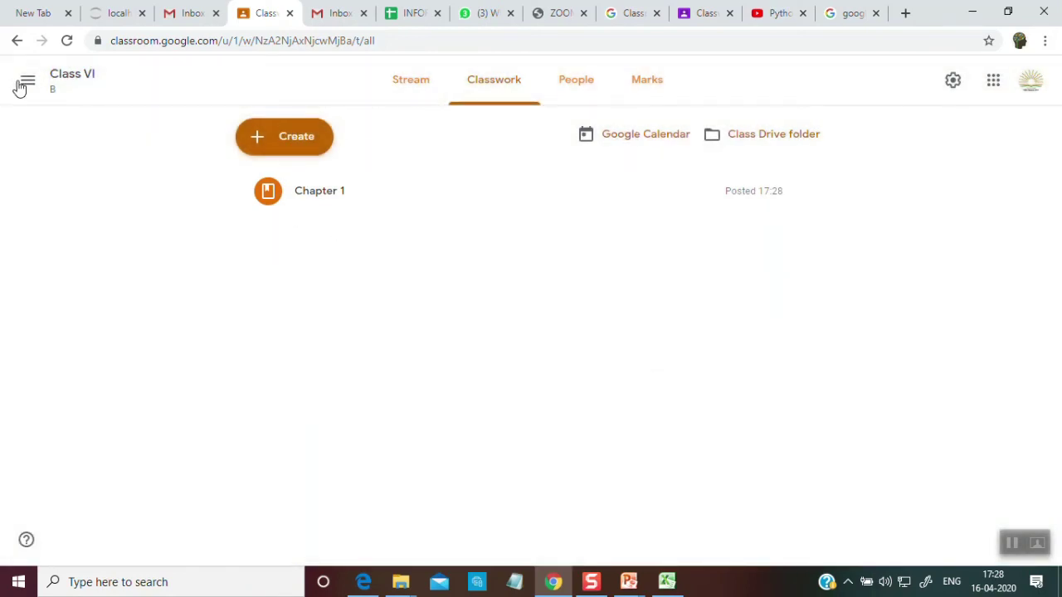
Check the posted Chapter 1 material from the Class VI stream and return to the stream
click(73, 76)
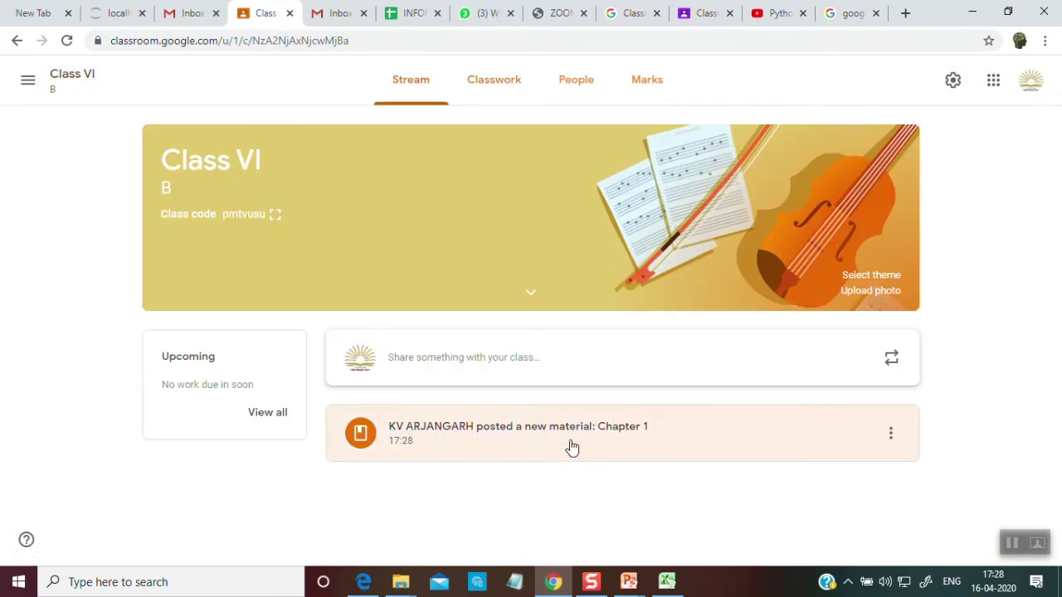
click(532, 434)
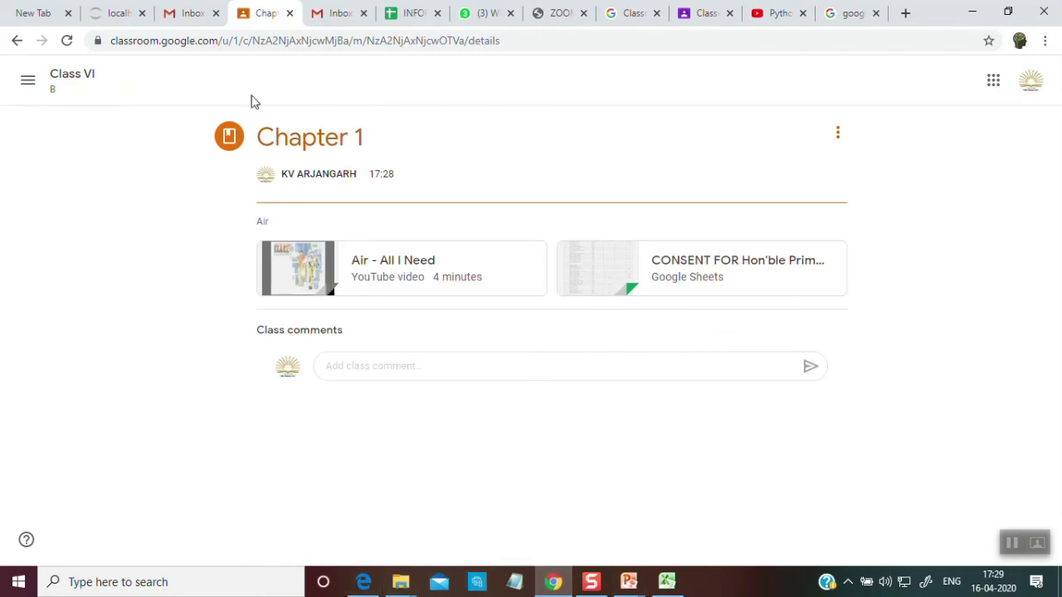
click(65, 77)
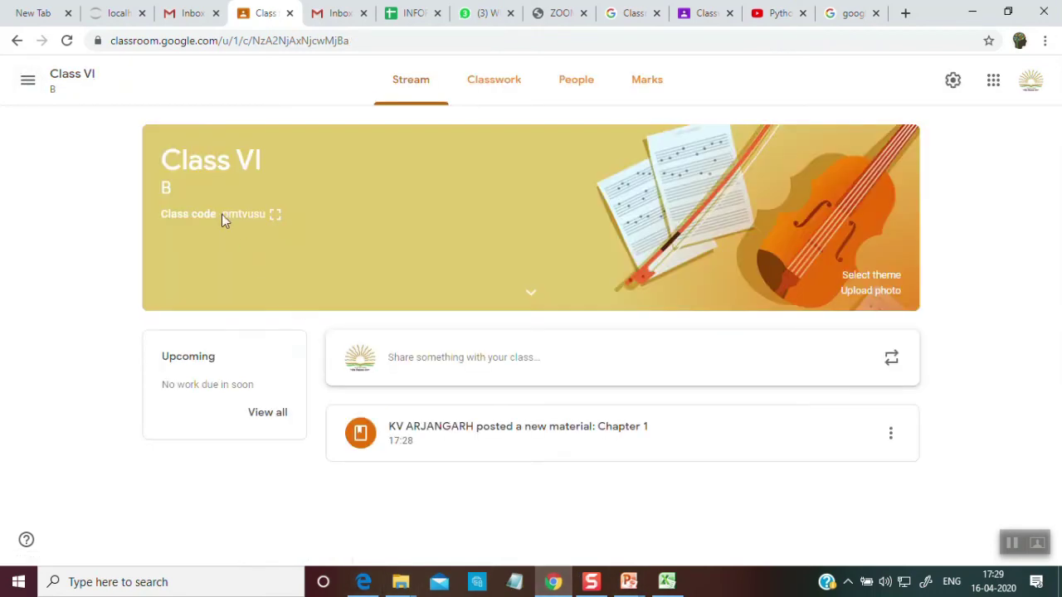
Copy the Class VI B class code, switch to the student account in Microsoft Edge and show its Classes page
drag(221, 214, 264, 224)
key(ctrl+c)
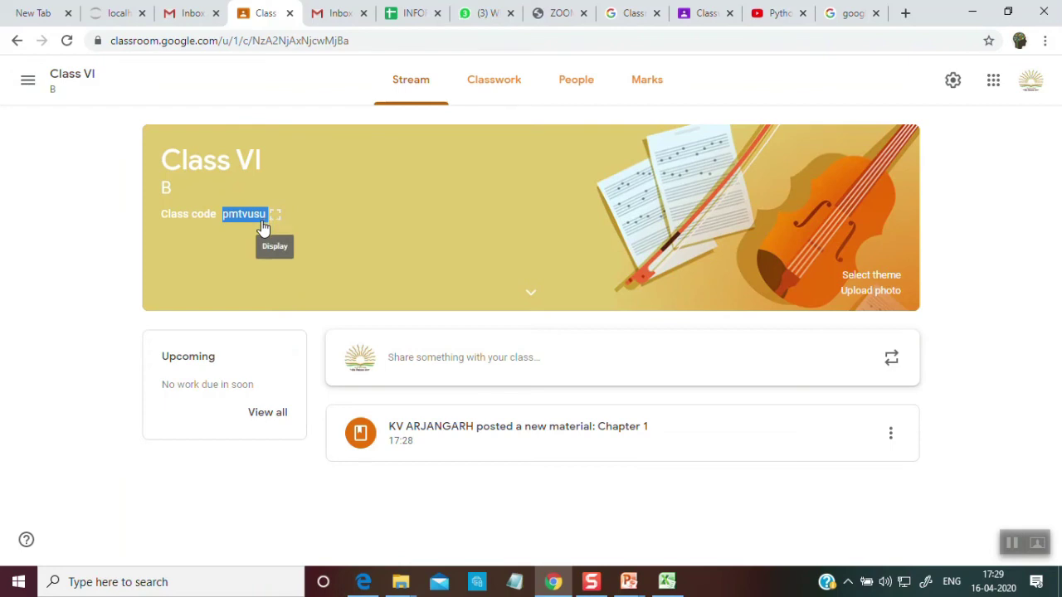
click(364, 582)
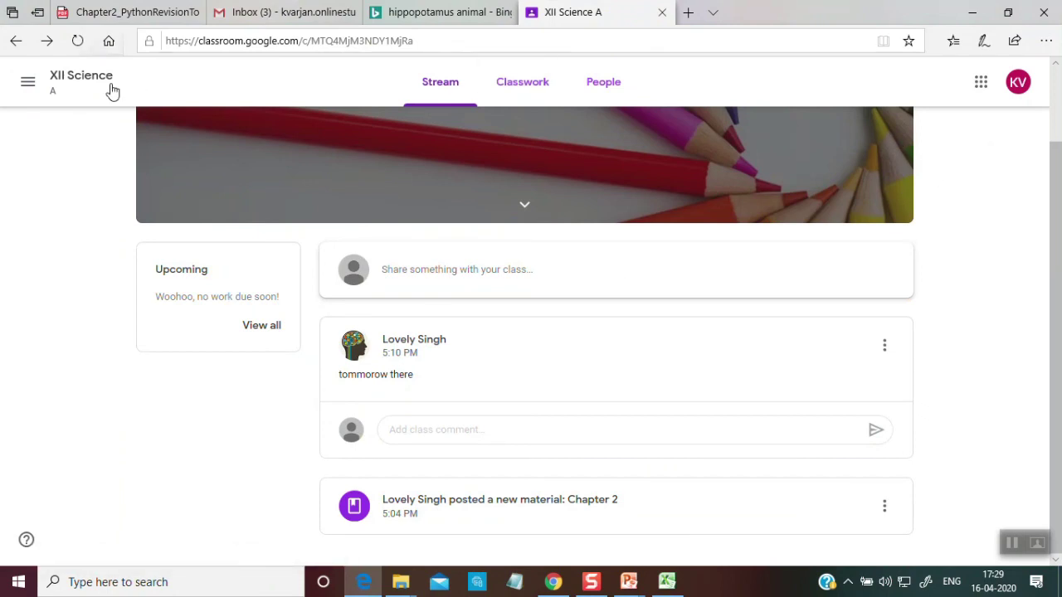
click(28, 82)
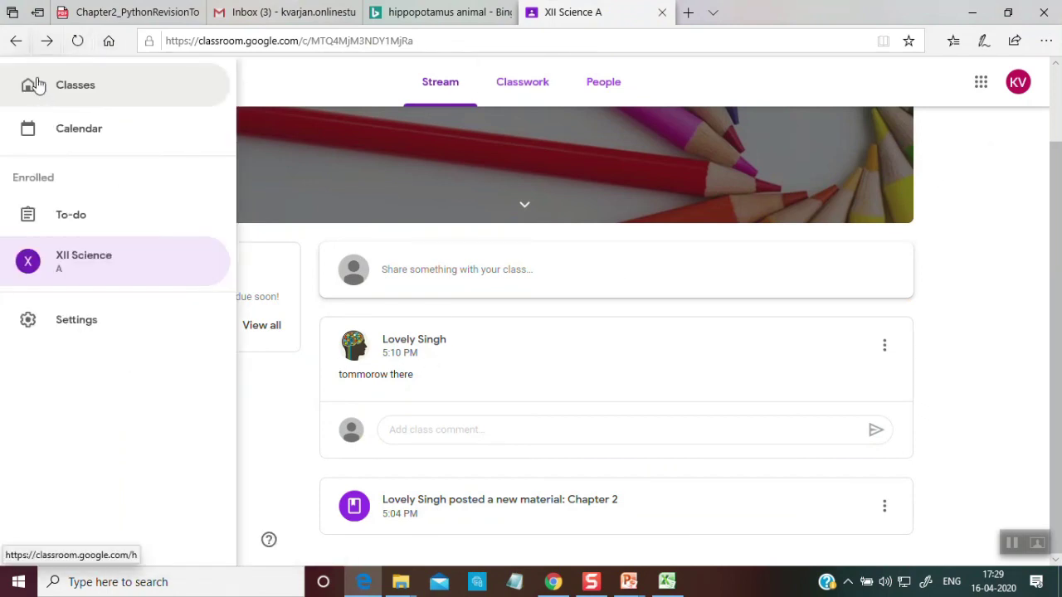
click(31, 86)
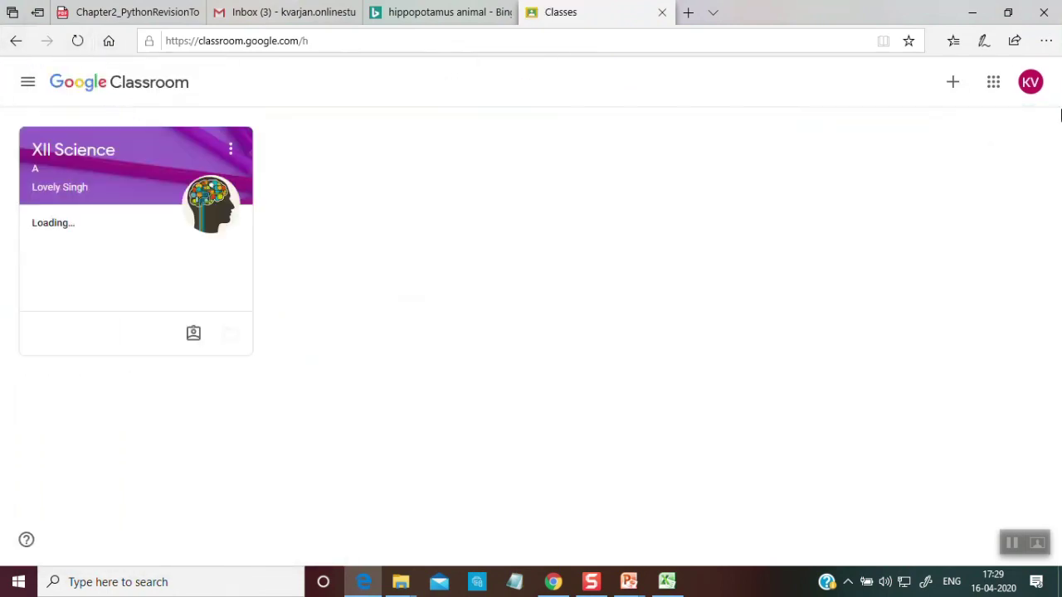
Join Class VI B as a student with the copied class code
click(955, 85)
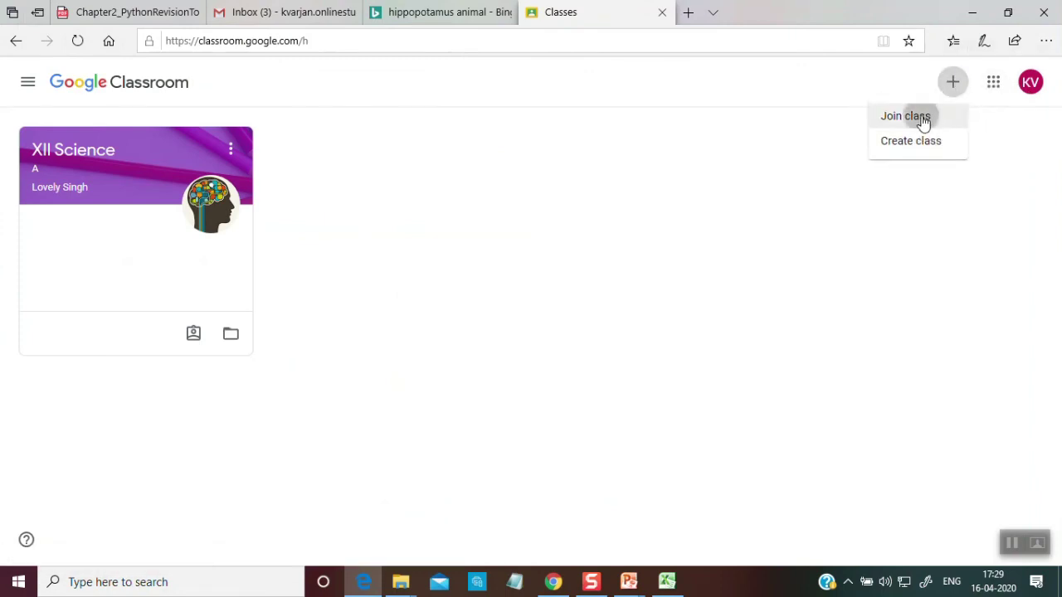
click(905, 116)
key(ctrl+v)
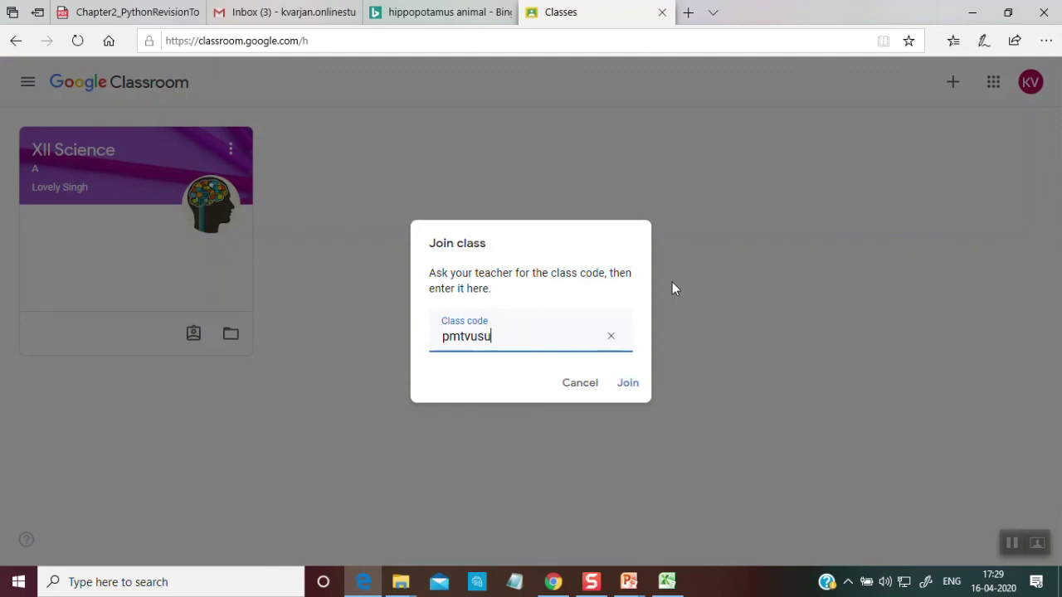
click(632, 386)
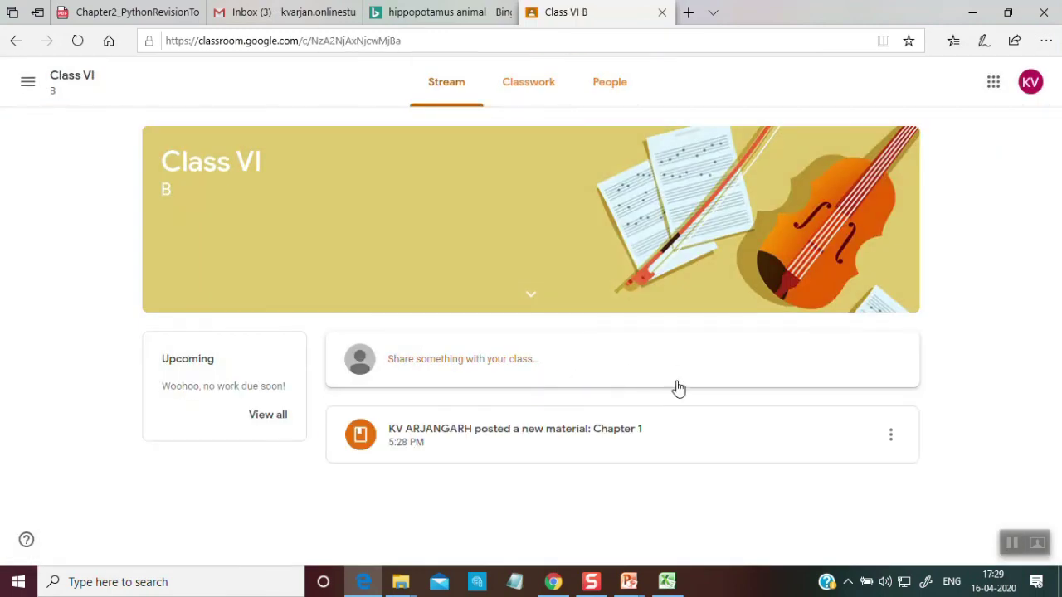
View the Chapter 1 material as the student, open its video and Google Sheets attachments, and return to the material page
click(460, 440)
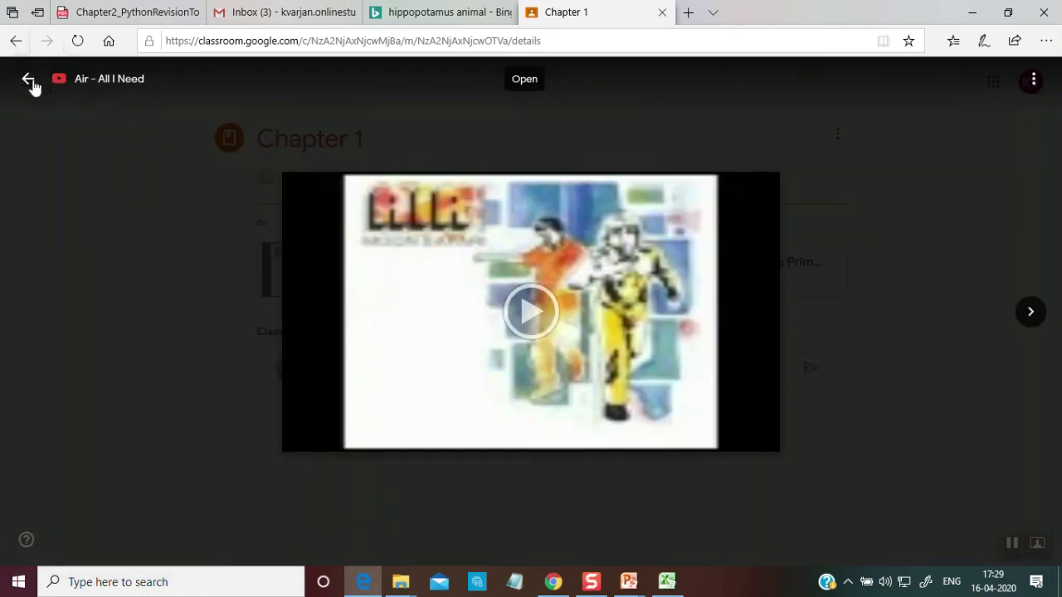
click(772, 526)
click(721, 281)
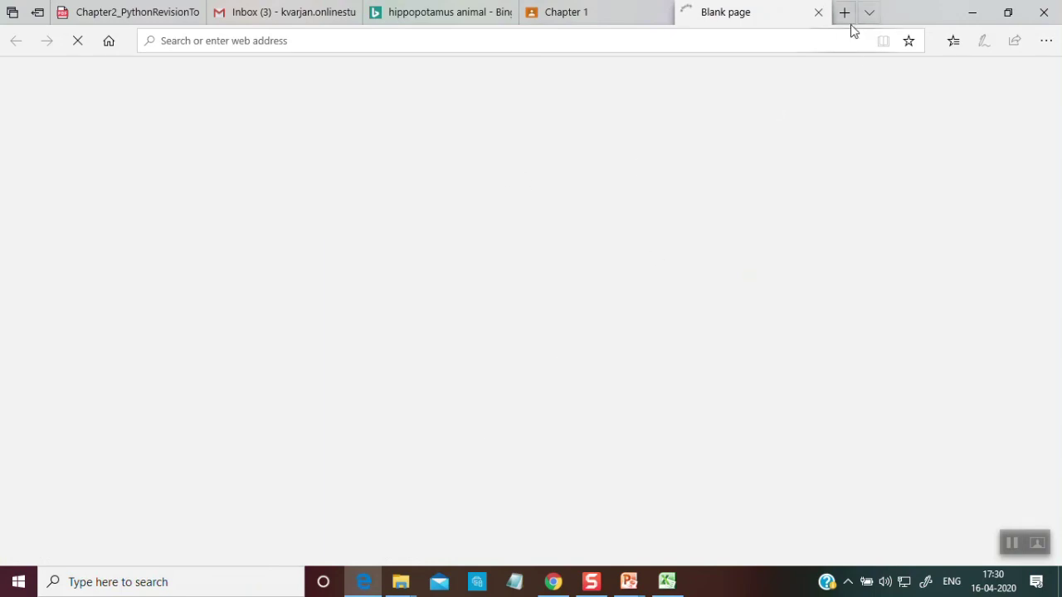
click(820, 11)
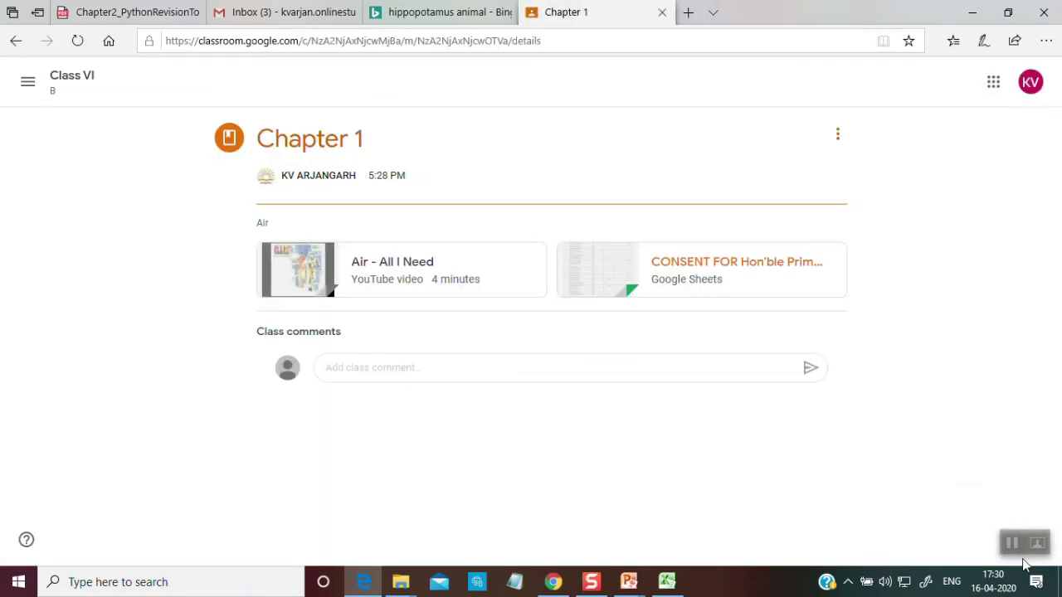